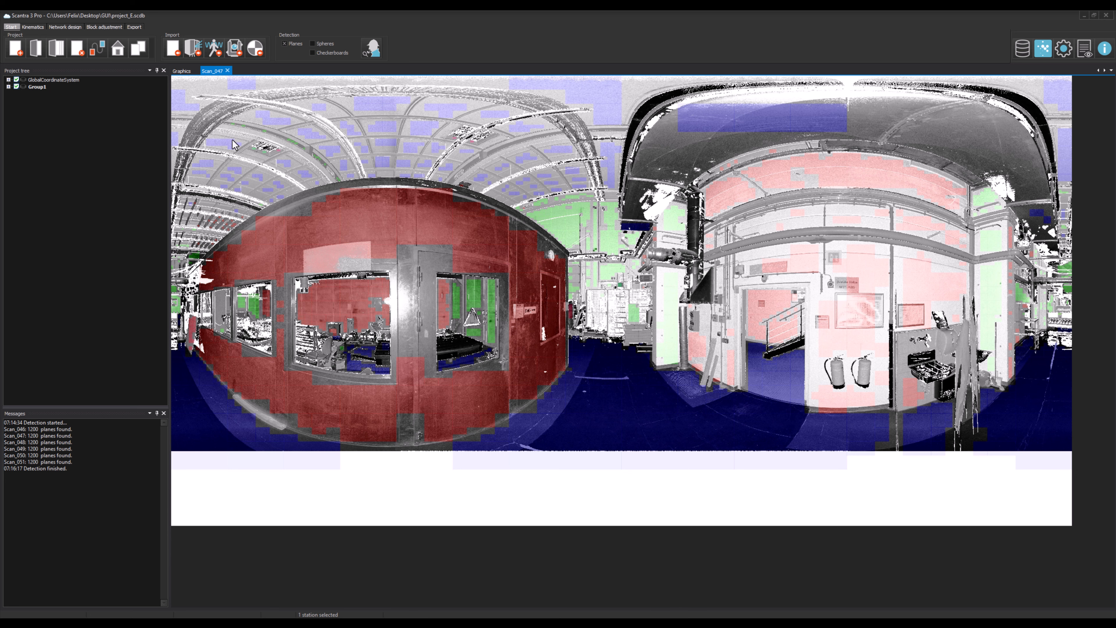
Step: Close the Scan_047 bitmap view and open the program options
click(228, 71)
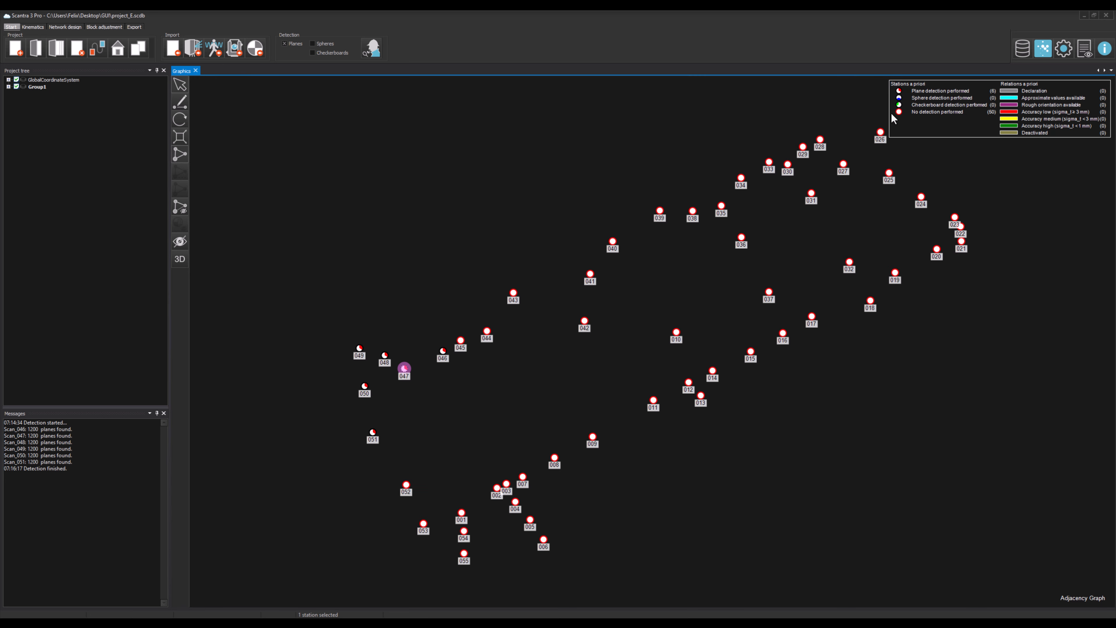
click(1063, 49)
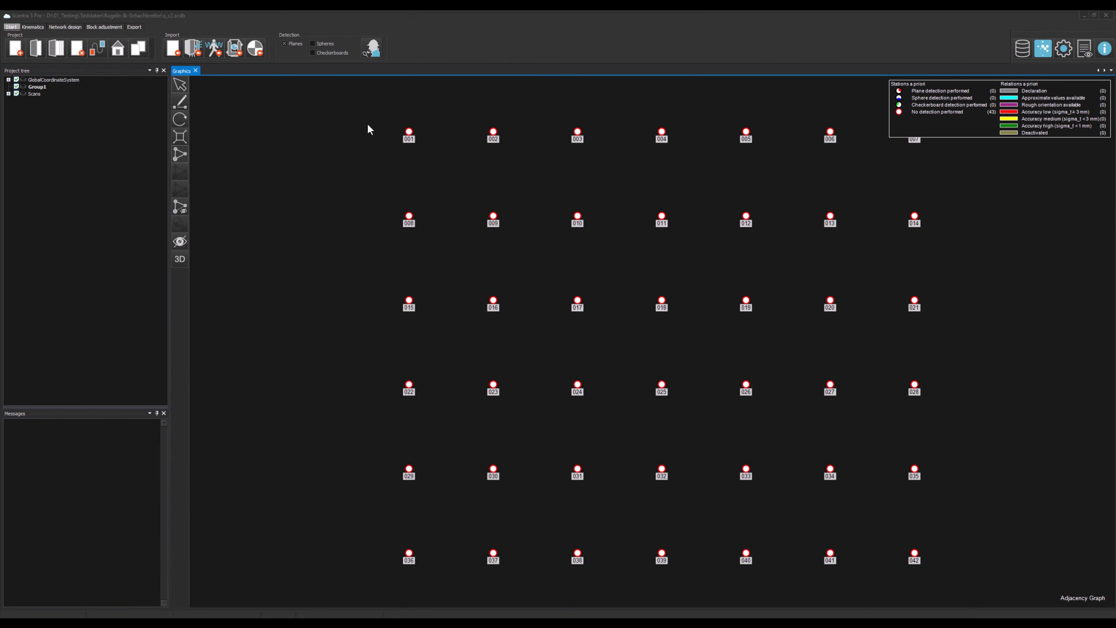
Step: Run detection with spheres enabled in addition to planes, and show the bitmap of station 002
click(314, 44)
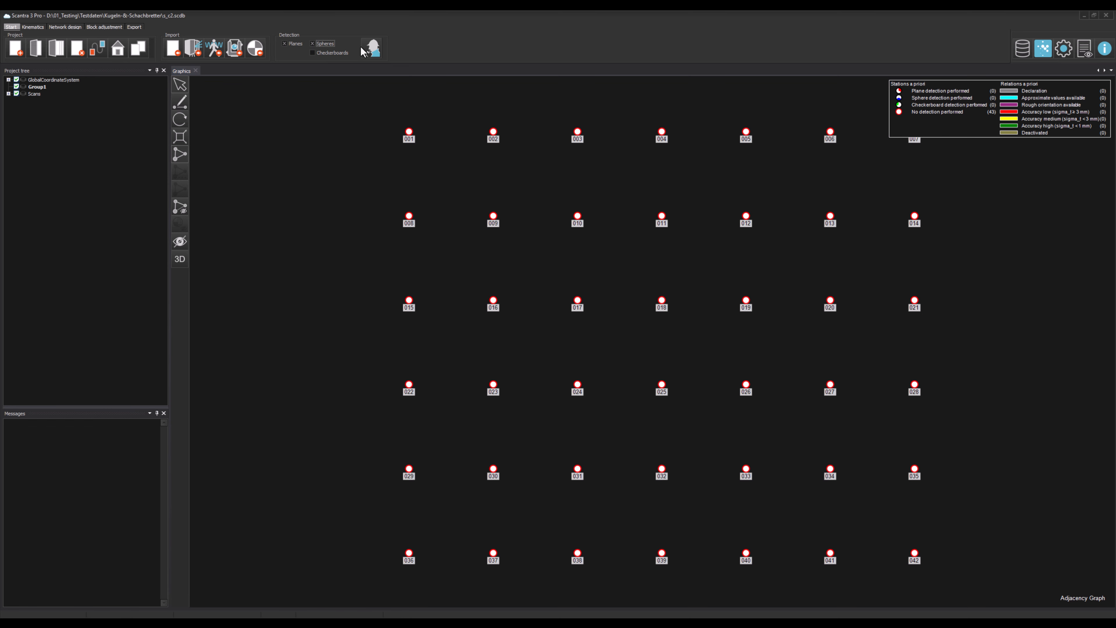
click(371, 49)
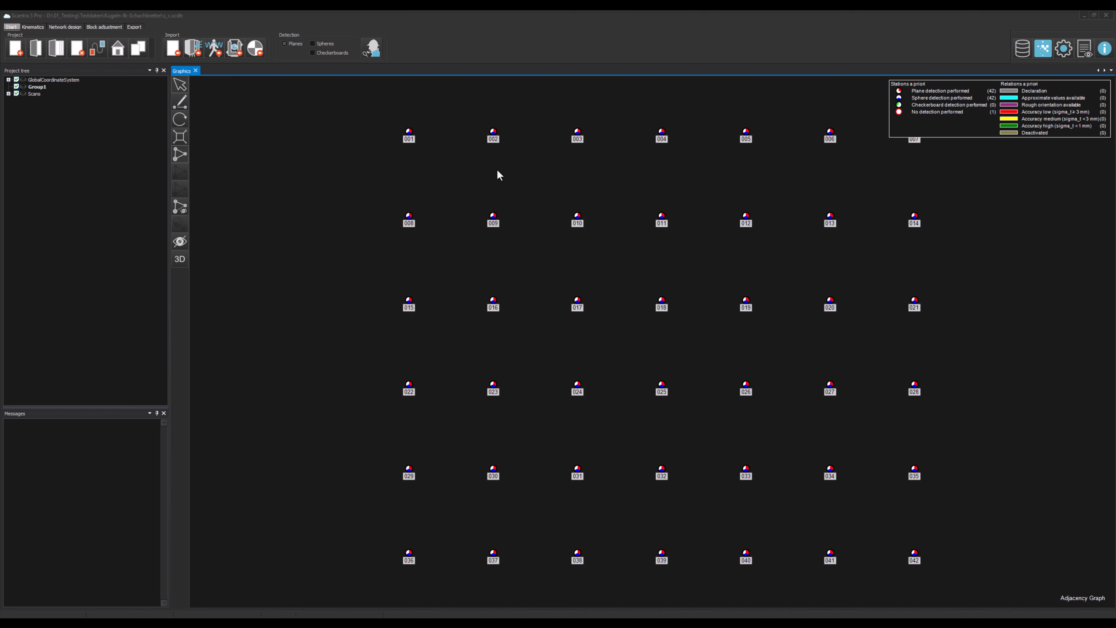
right_click(492, 132)
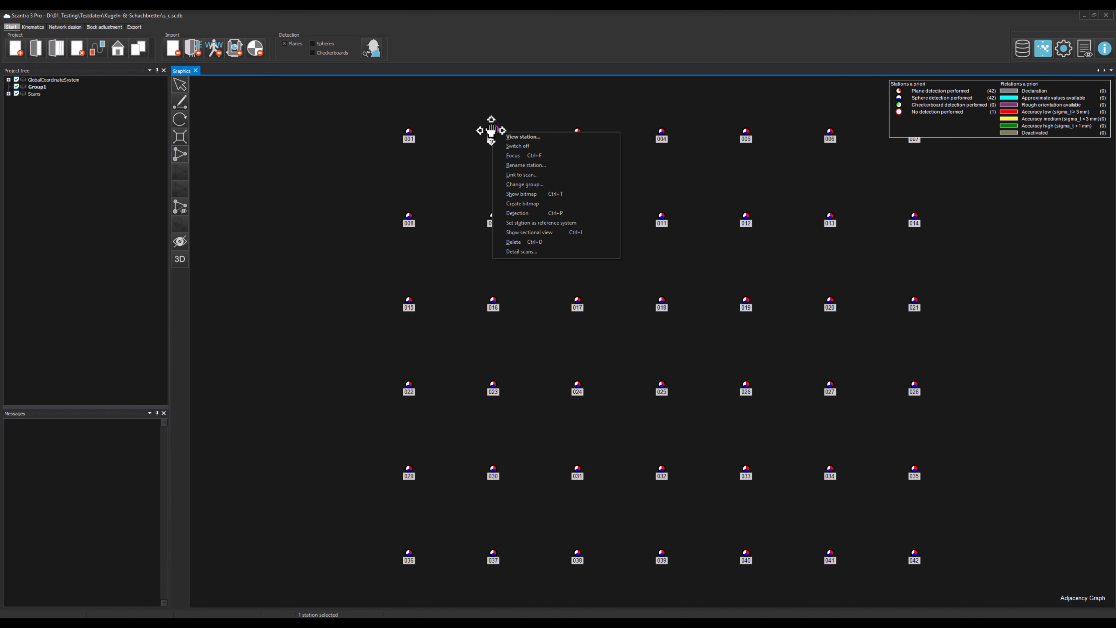
click(523, 194)
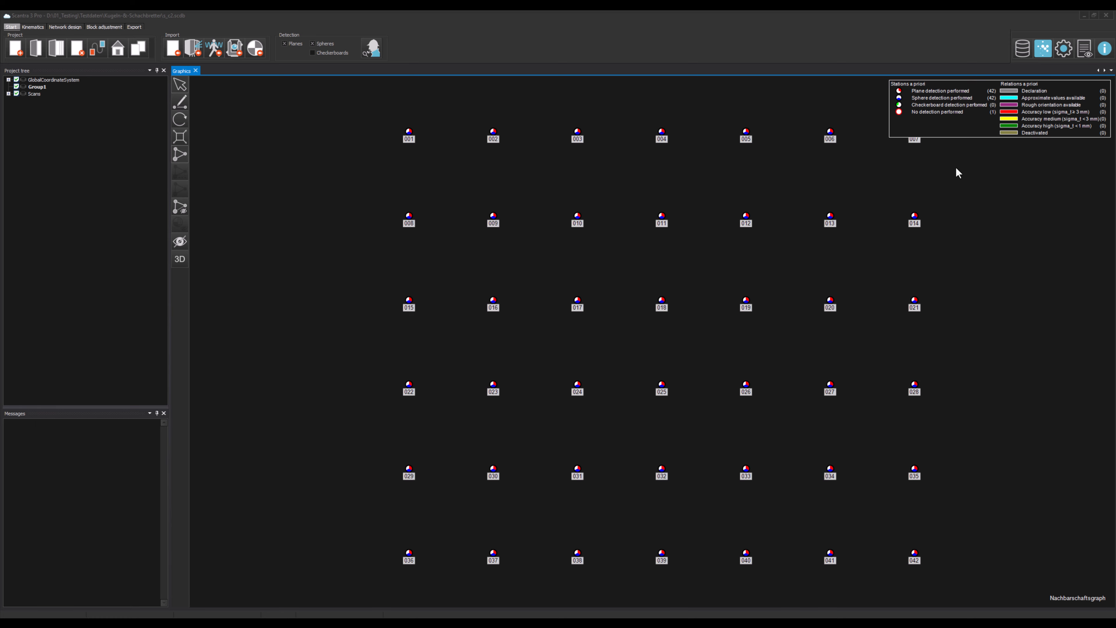
Step: Open the color setting for unused points in bitmaps and Matchmaker in the program options
click(1066, 53)
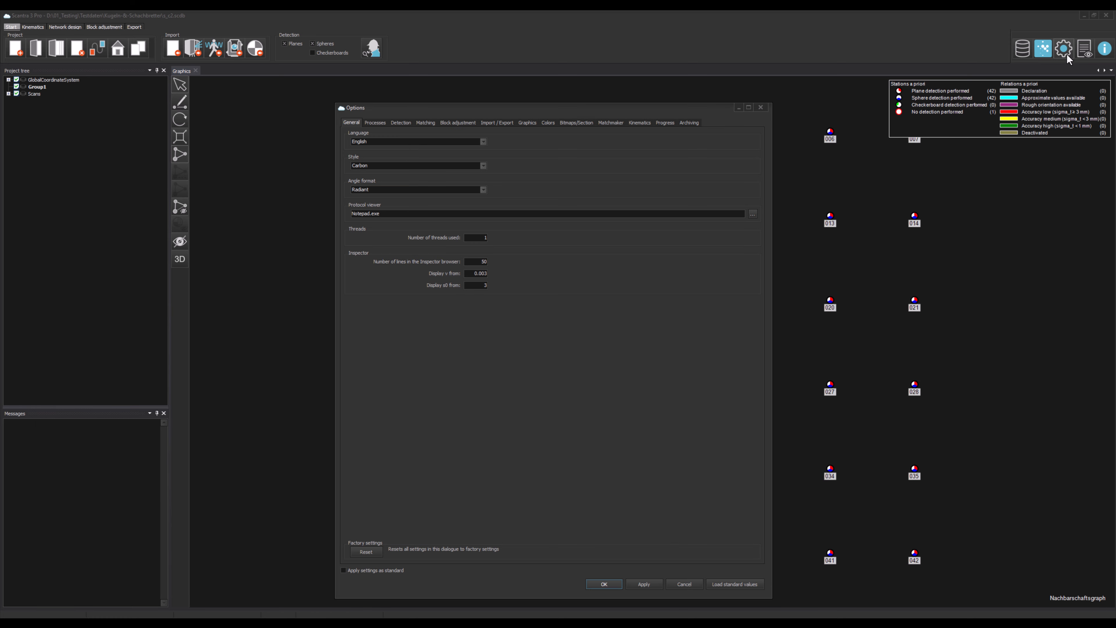
click(547, 123)
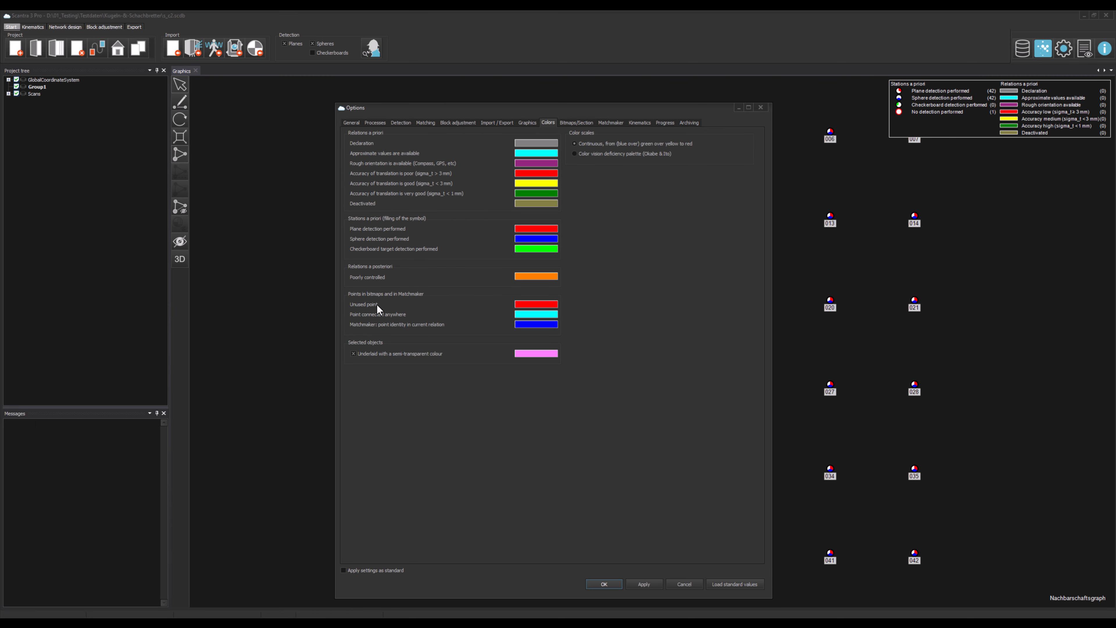
click(519, 303)
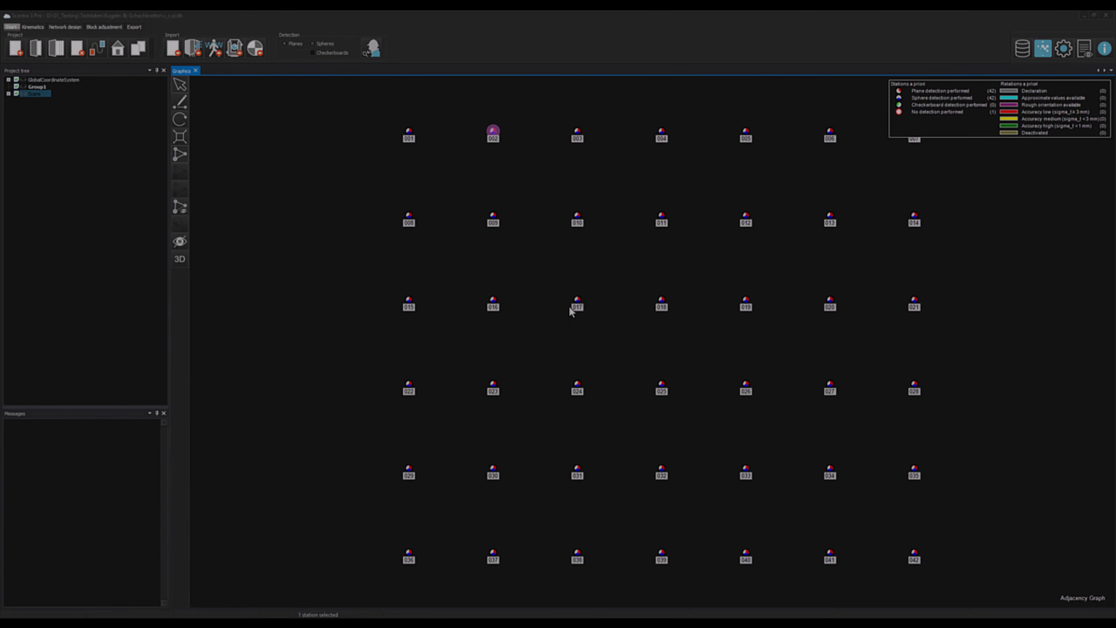
Step: View the database table of point coordinates for the detected spheres and close it
click(1021, 49)
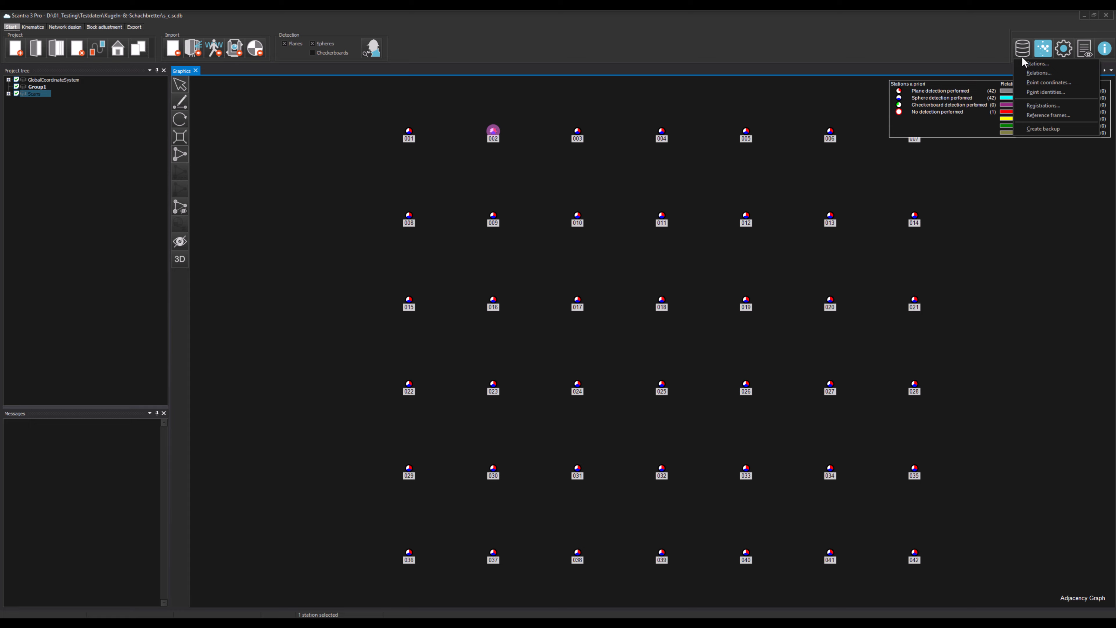
click(1070, 82)
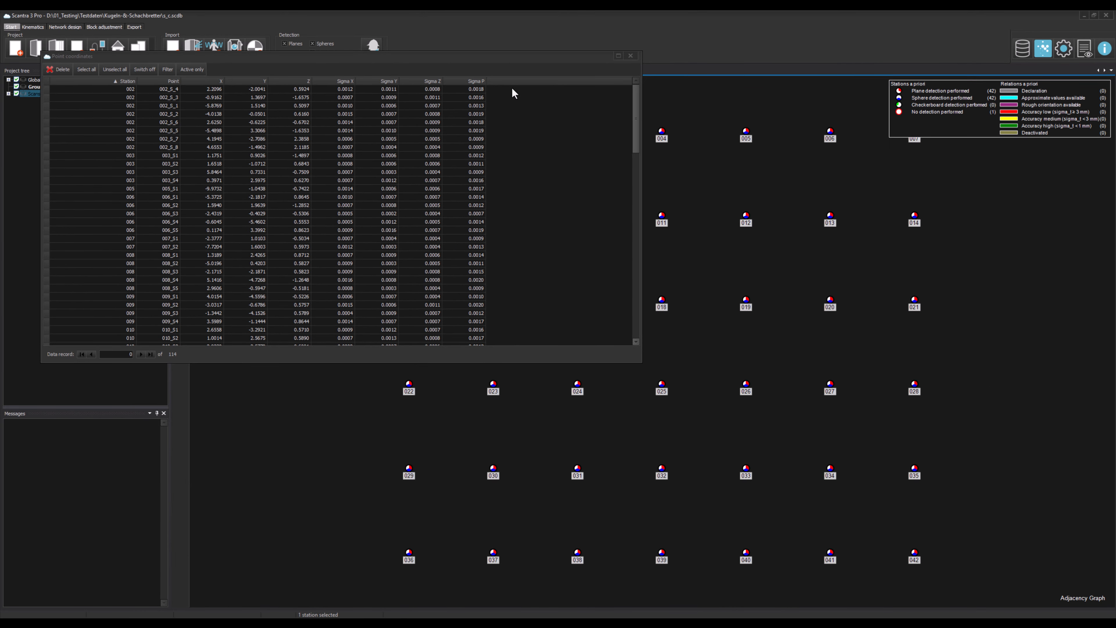
click(630, 56)
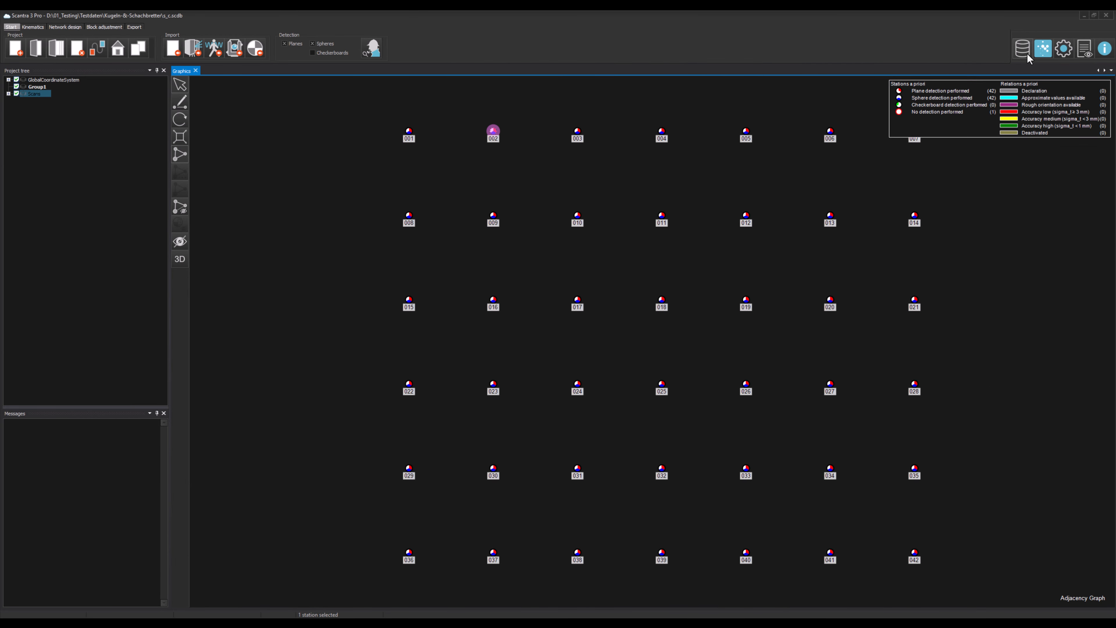
Step: Open the detection settings in the program options to review the sphere detection parameters
click(1062, 50)
drag(386, 106, 609, 90)
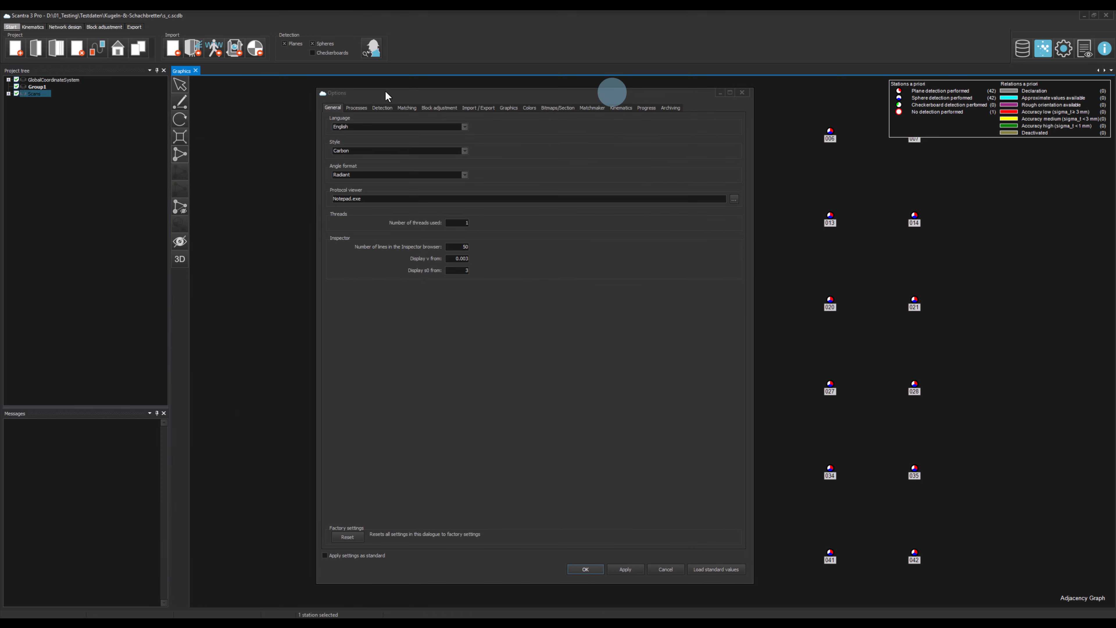
click(384, 109)
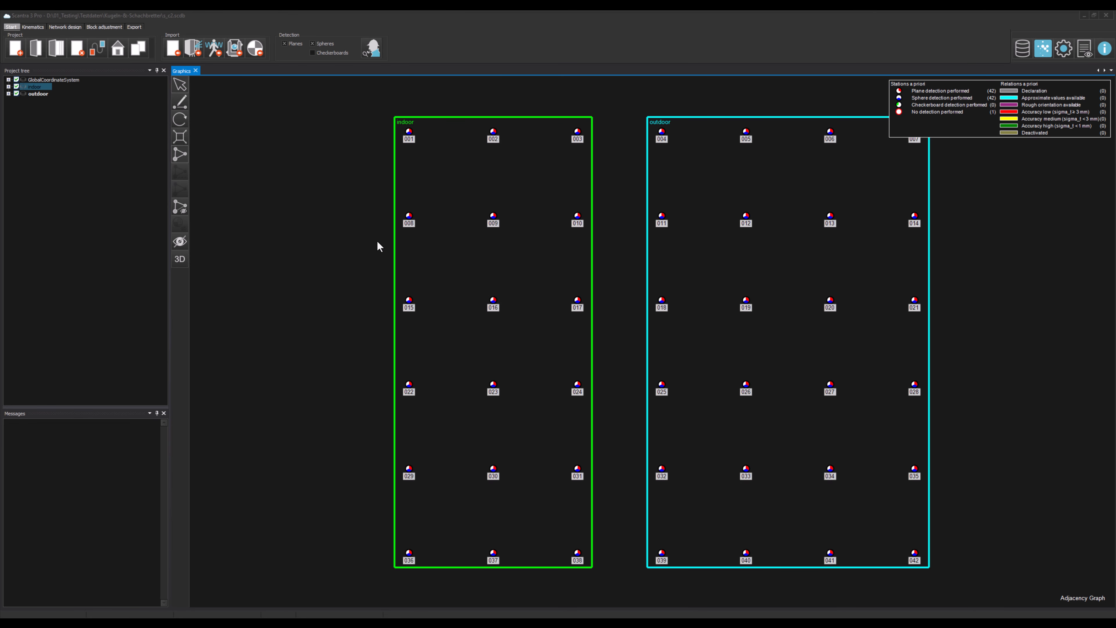
Step: Switch off sphere diameters 2 (0.2000 m) and 3 (0.0000 m) in the indoor group's properties
right_click(40, 88)
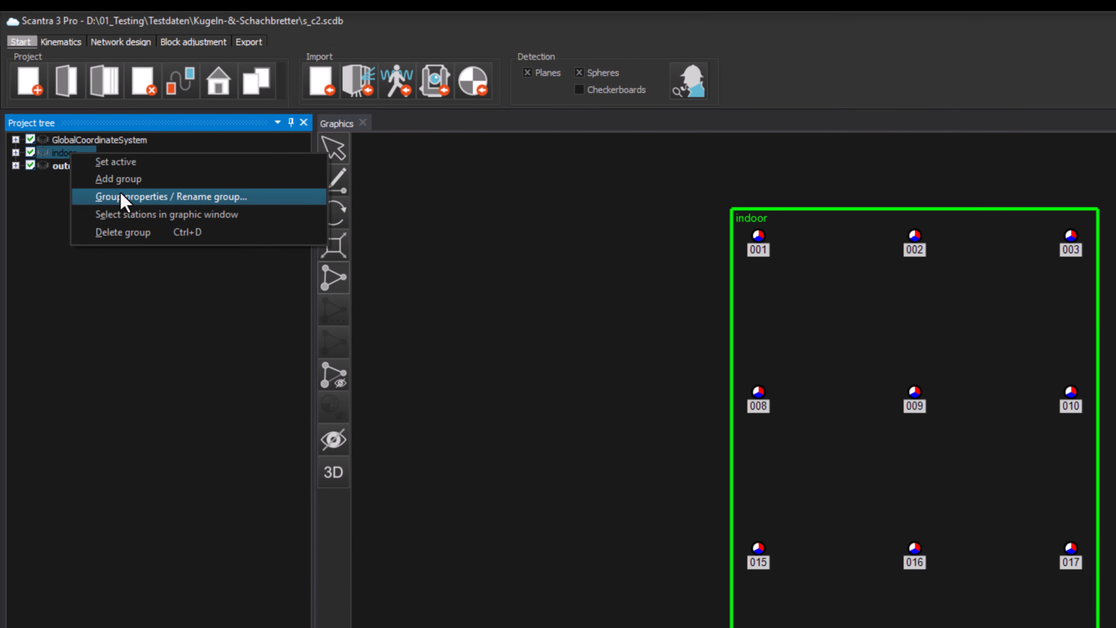
click(255, 195)
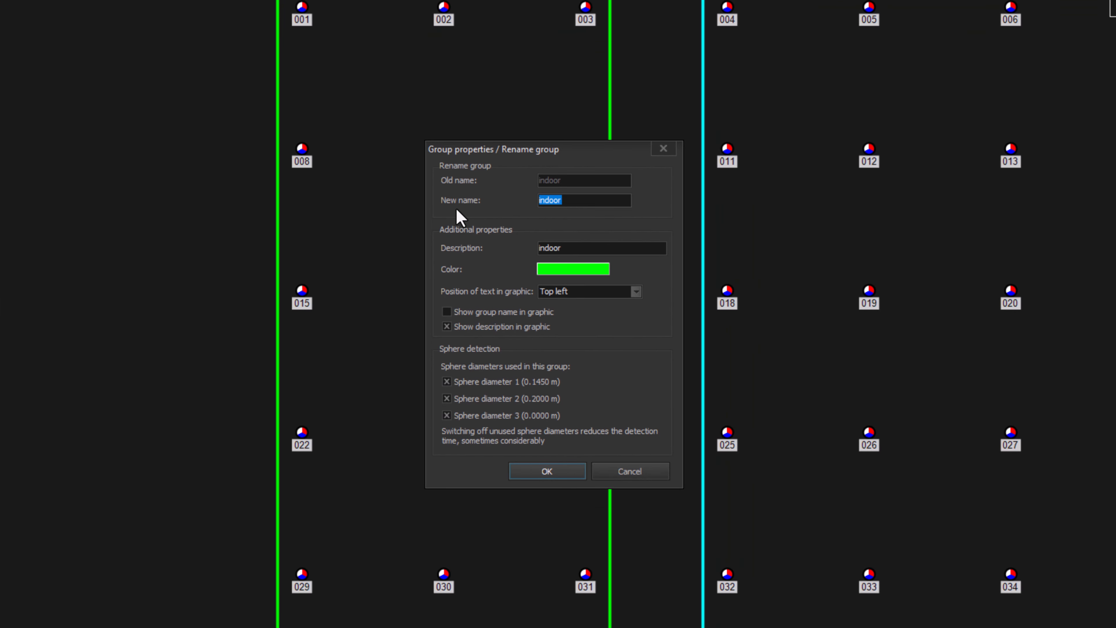
click(480, 398)
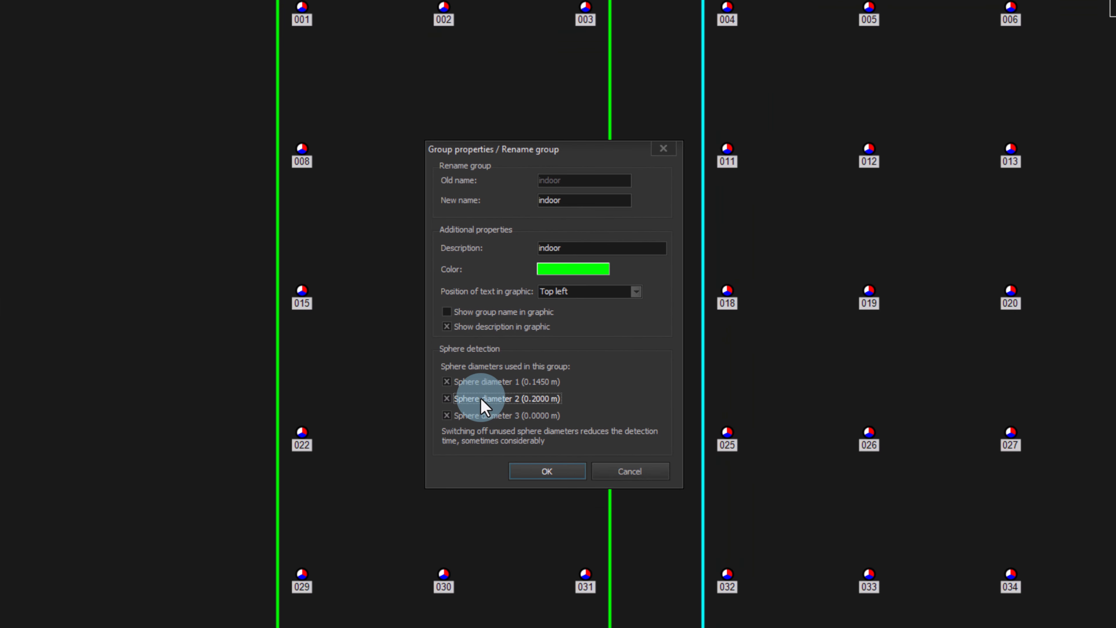
click(480, 415)
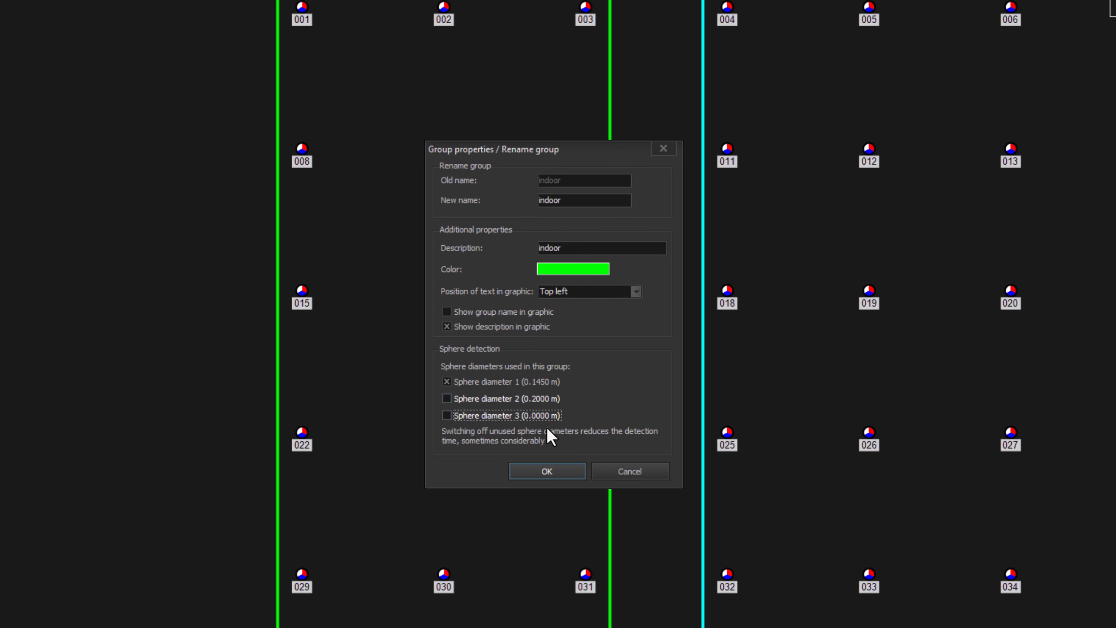
click(549, 471)
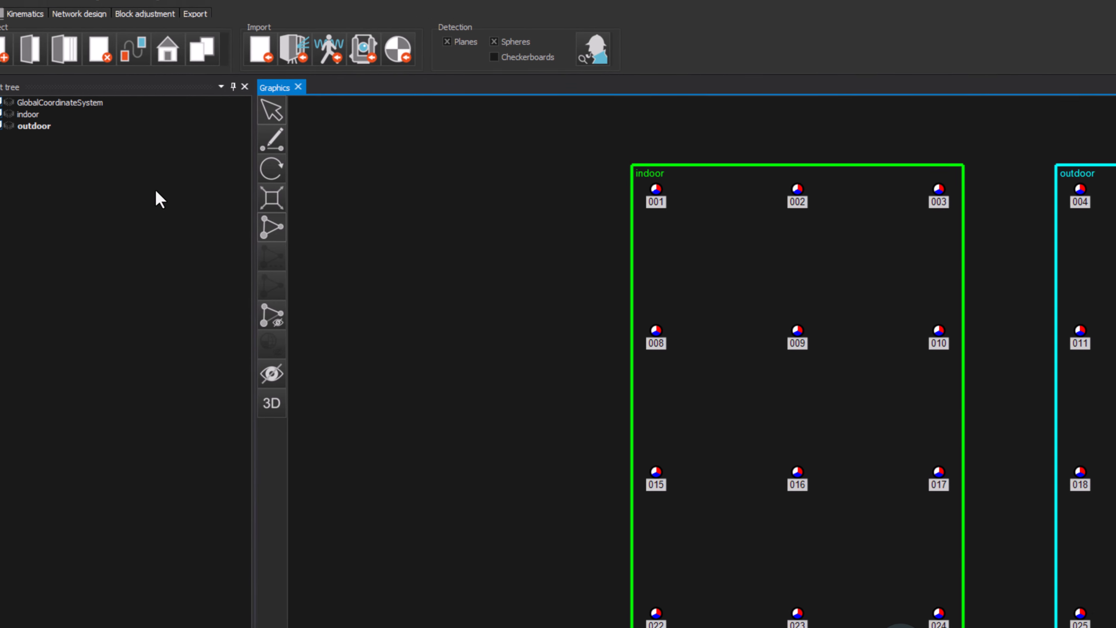
Step: Switch off sphere diameters 1 (0.1450 m) and 3 (0.0000 m) in the outdoor group's properties
right_click(65, 141)
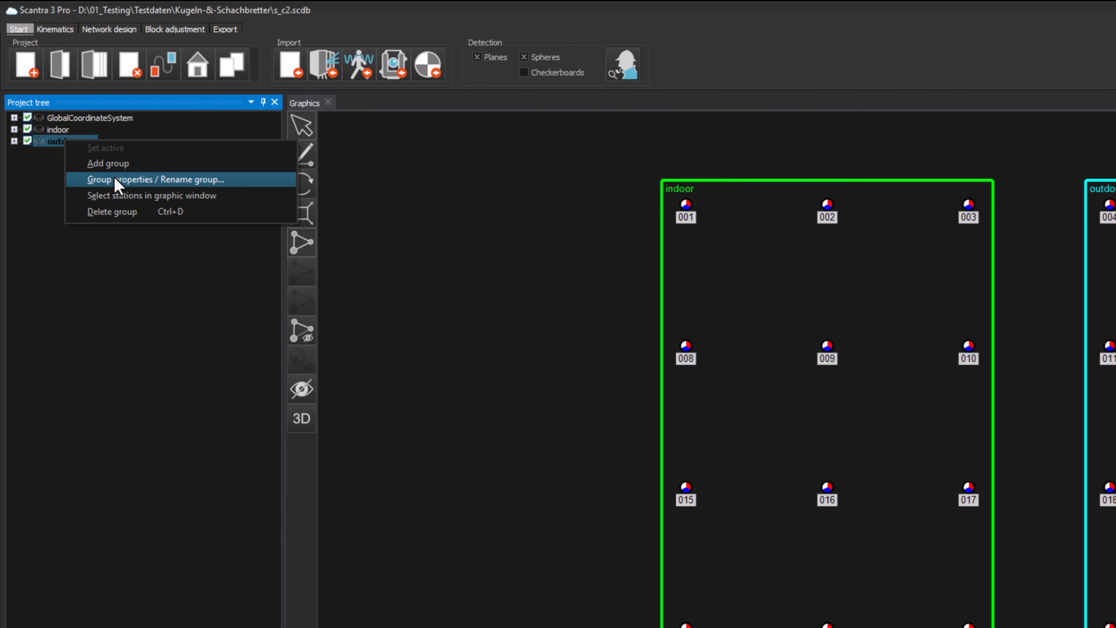
click(115, 180)
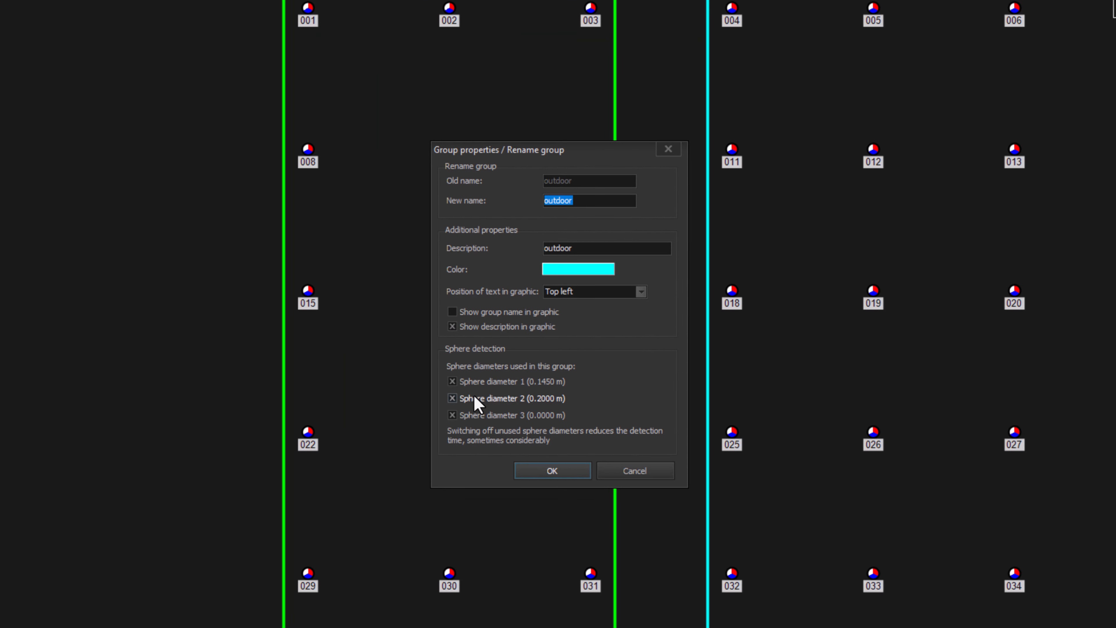
click(484, 385)
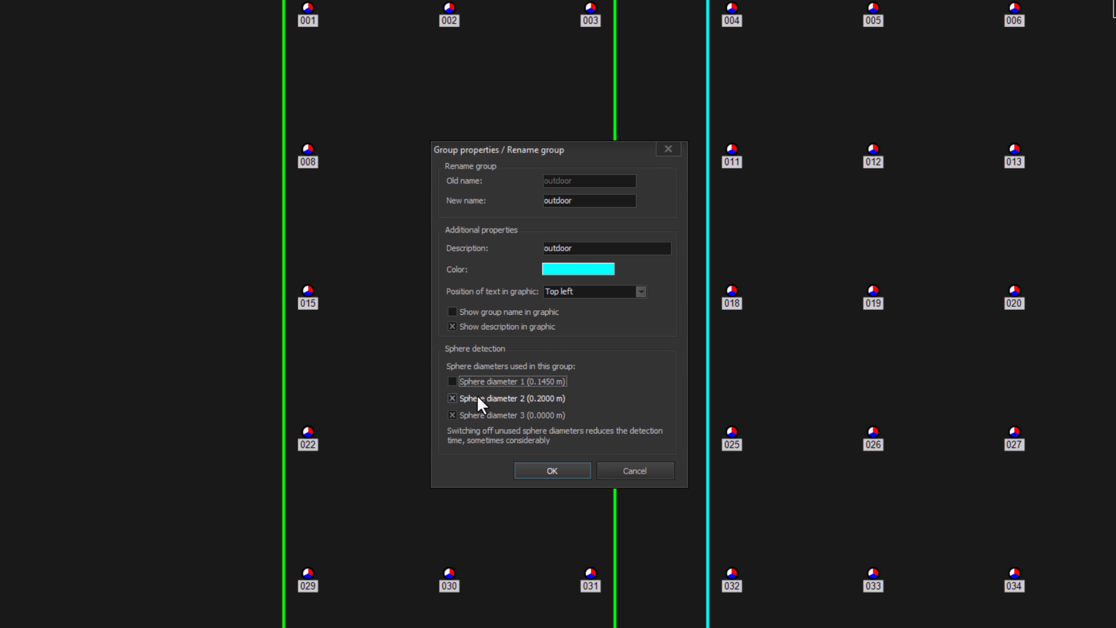
click(477, 381)
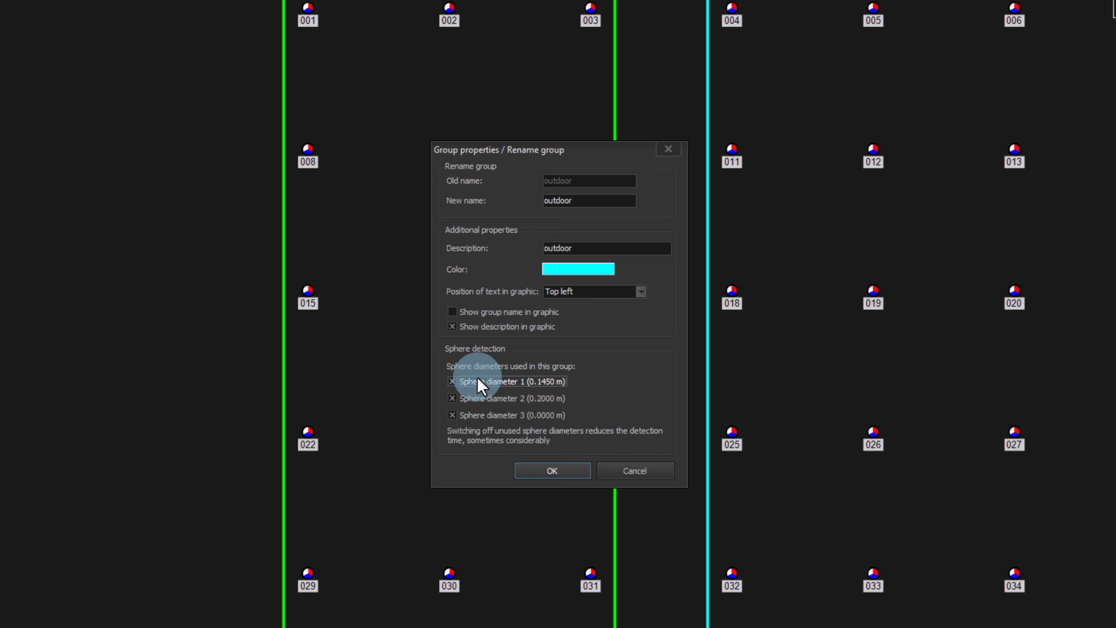
click(477, 378)
click(473, 412)
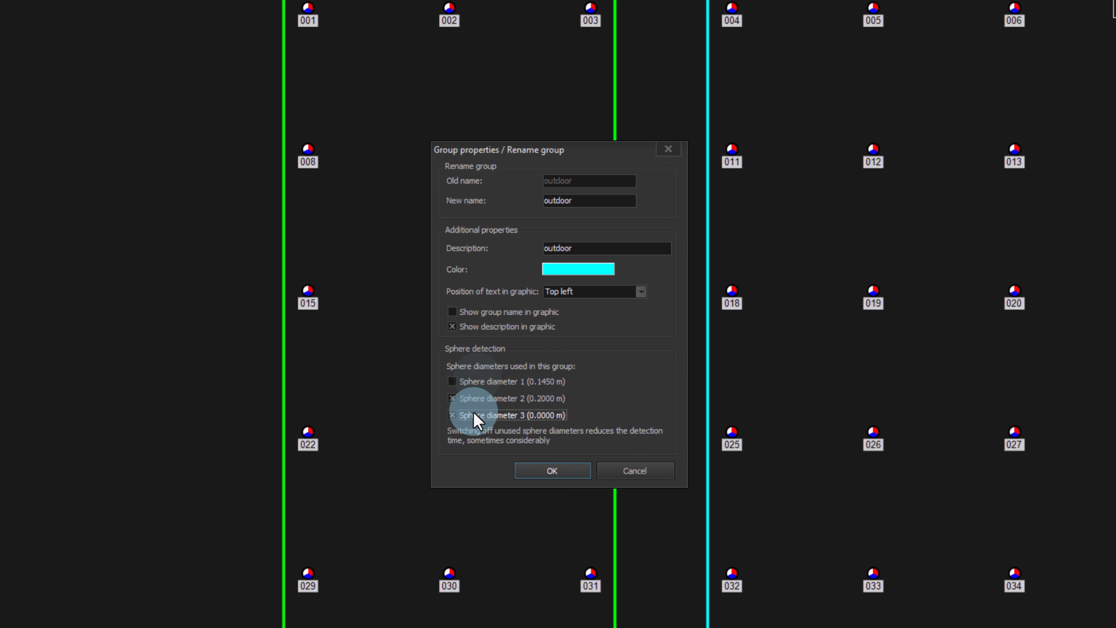
click(560, 473)
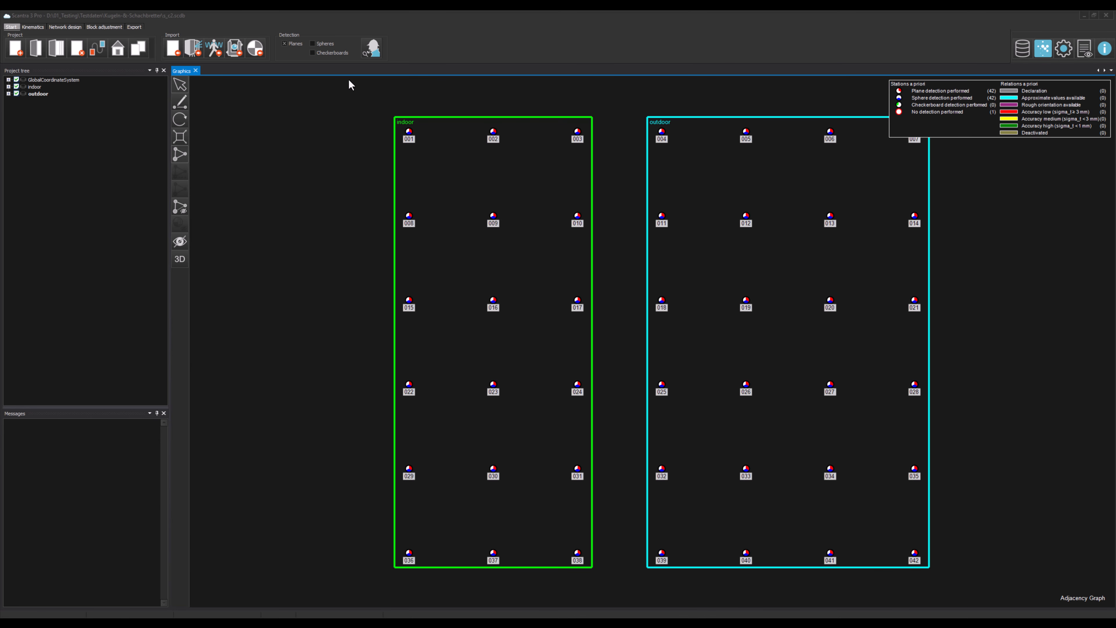
Step: Enable checkerboard detection and review its target diameter, pattern, sigma and prefix settings in the options
click(329, 57)
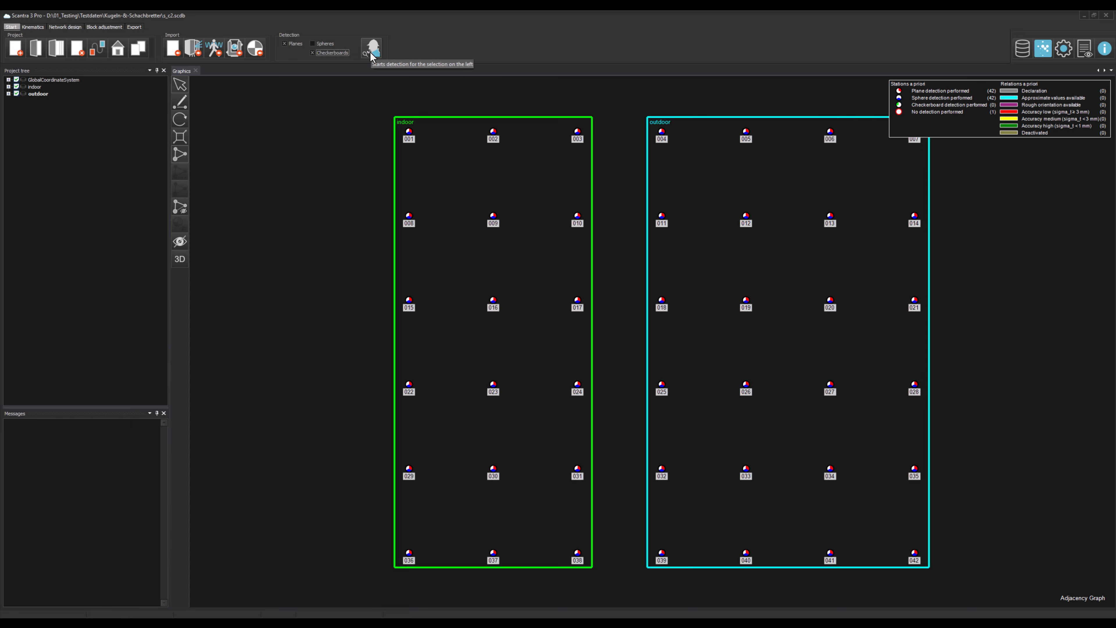
click(1064, 48)
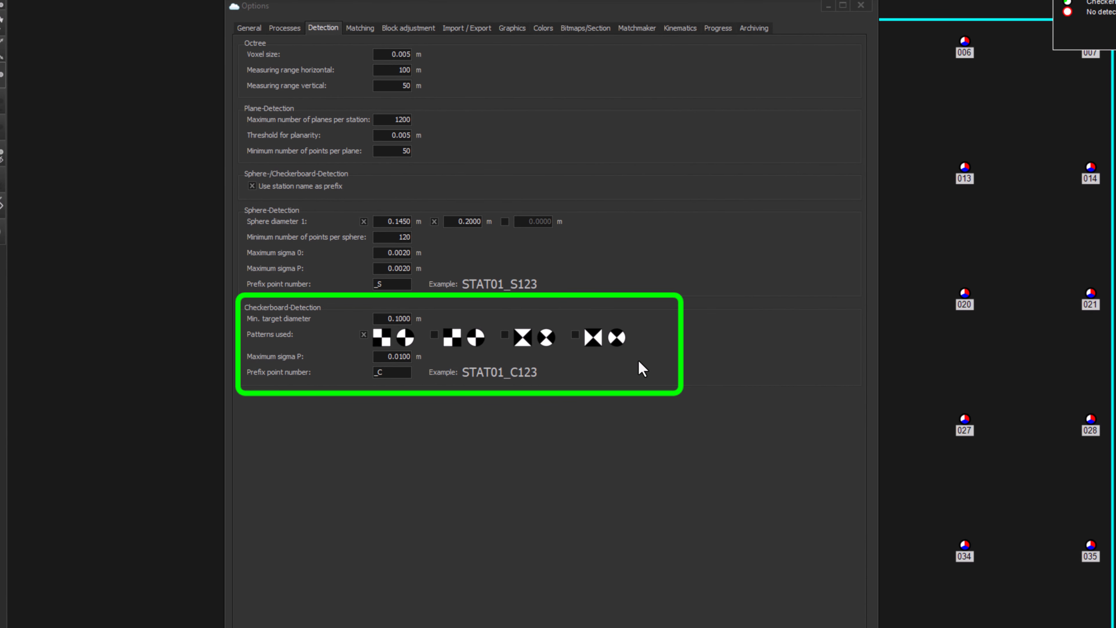
click(605, 587)
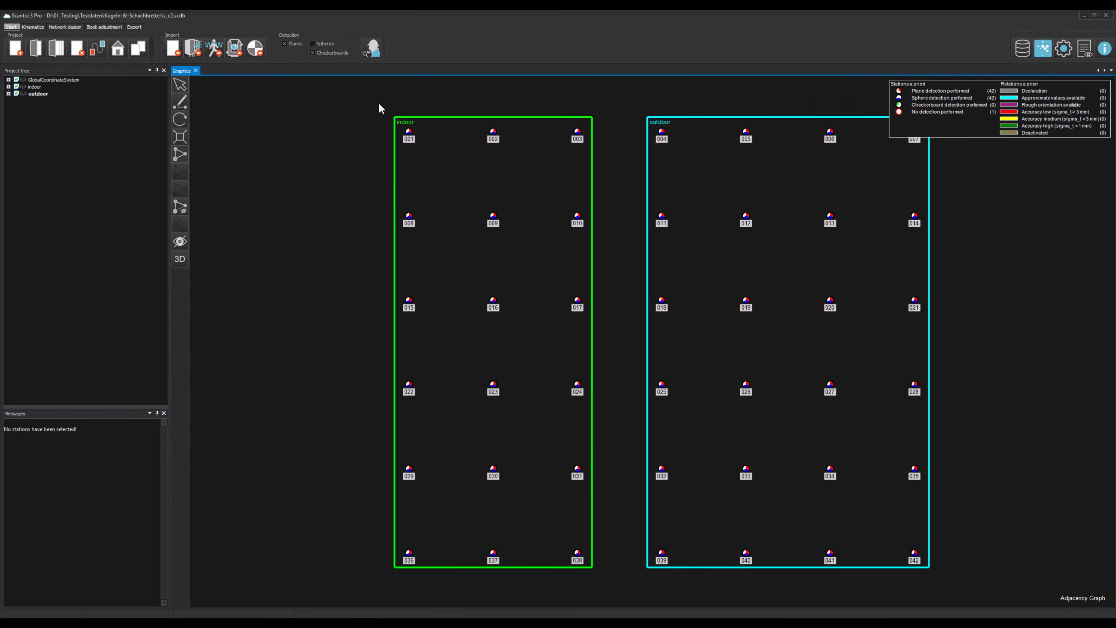
Step: Run plane and checkerboard detection on stations 001, 002, 008 and 009, and show the bitmap of station 002
drag(378, 105, 522, 233)
click(372, 48)
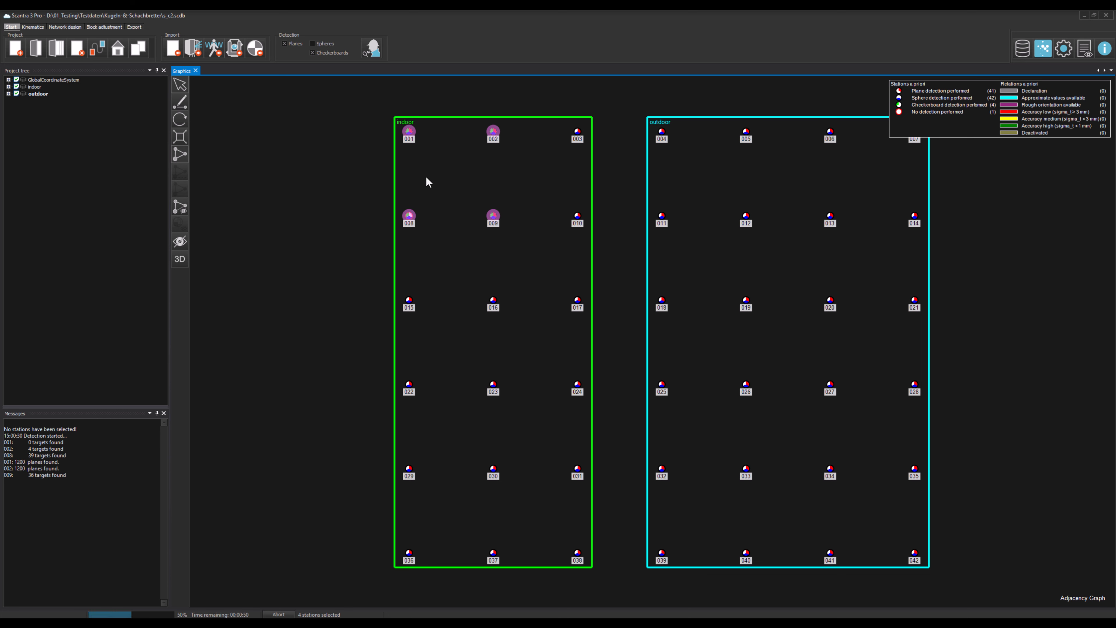
right_click(493, 132)
click(570, 192)
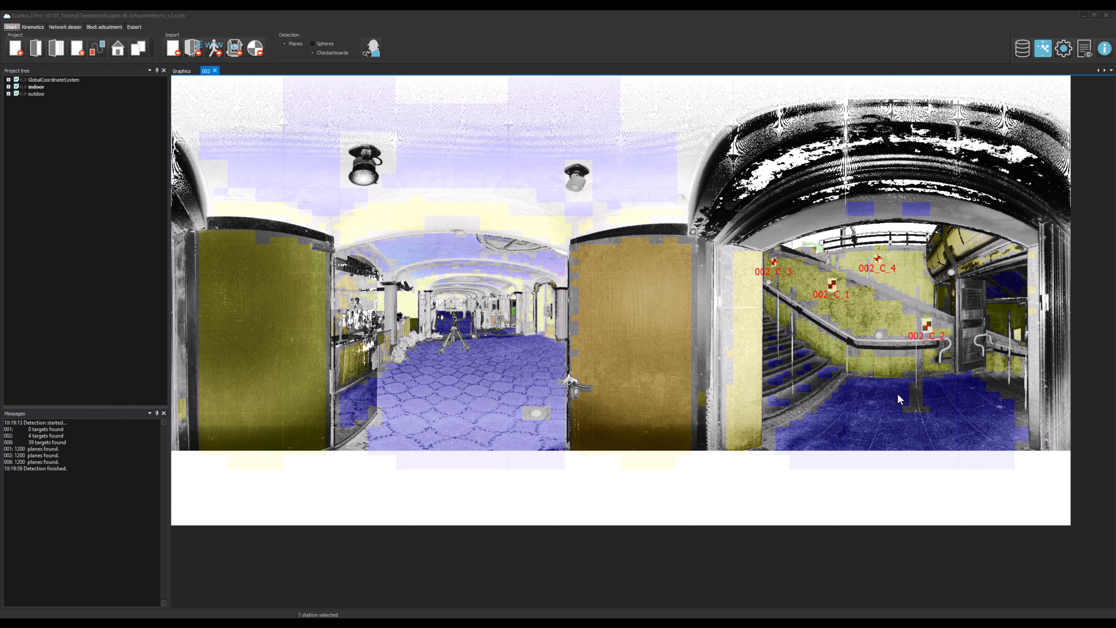
Step: View the point coordinates table for the checkerboard targets, close it, and open the detection options
click(1021, 48)
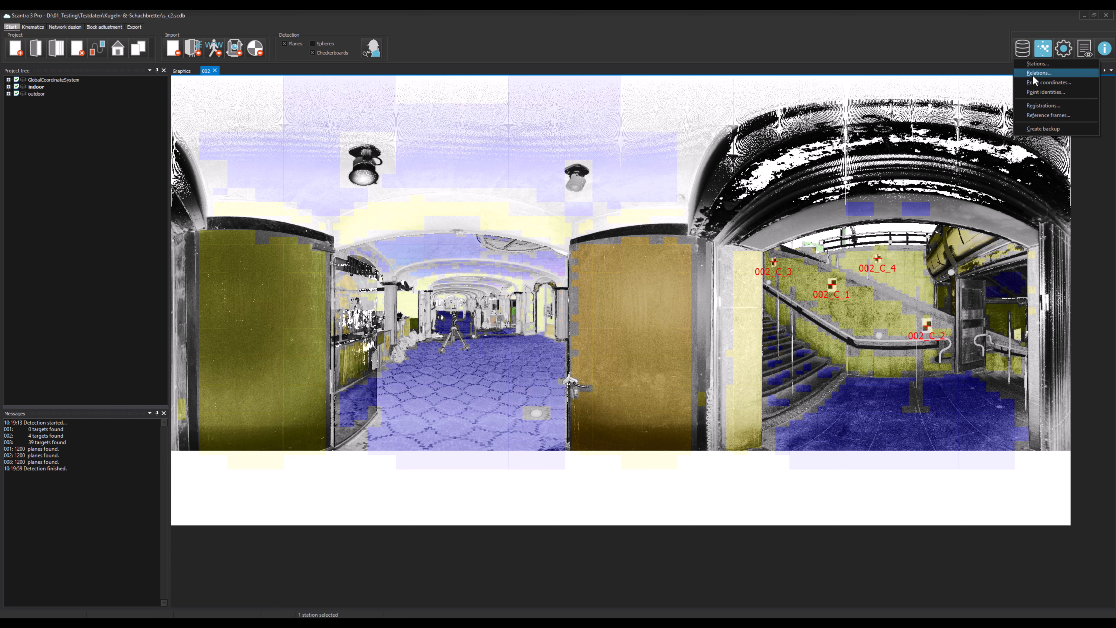
click(1061, 84)
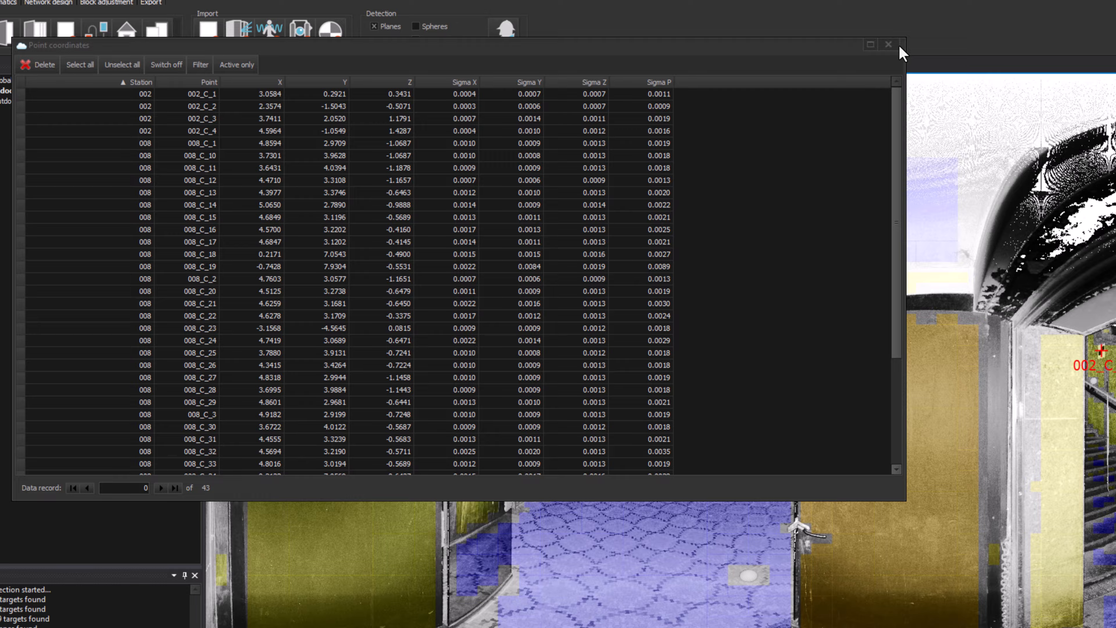
click(636, 56)
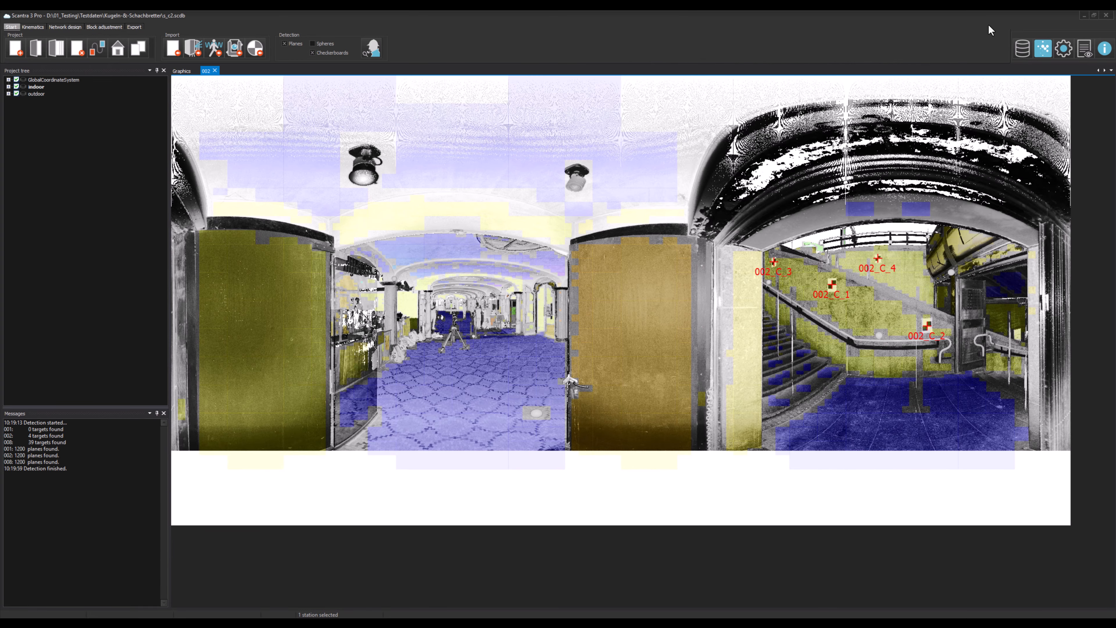
click(1064, 48)
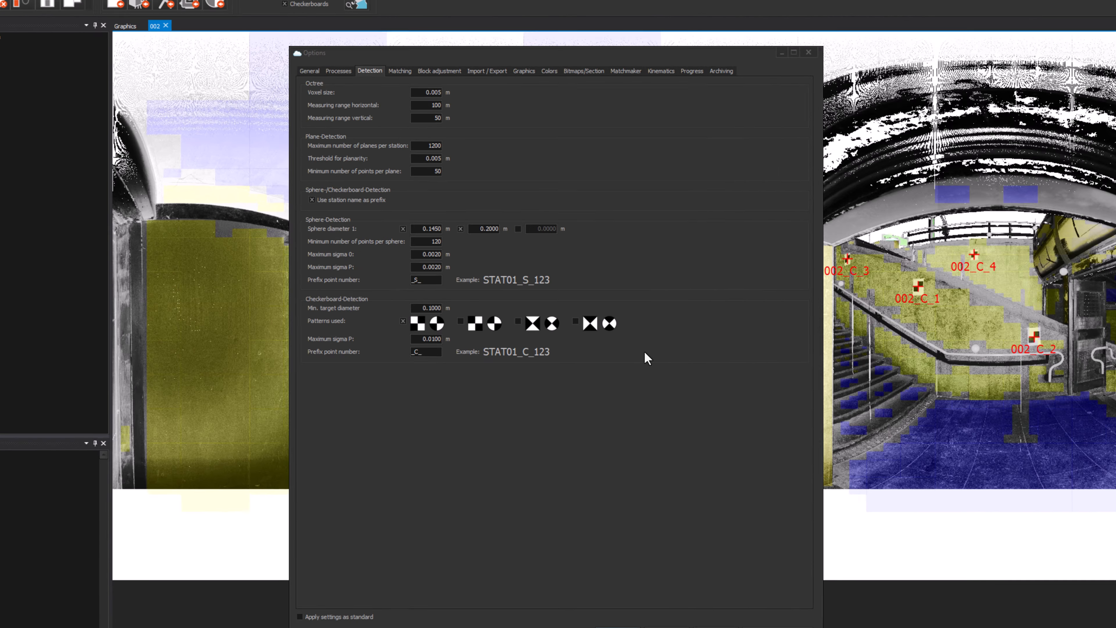